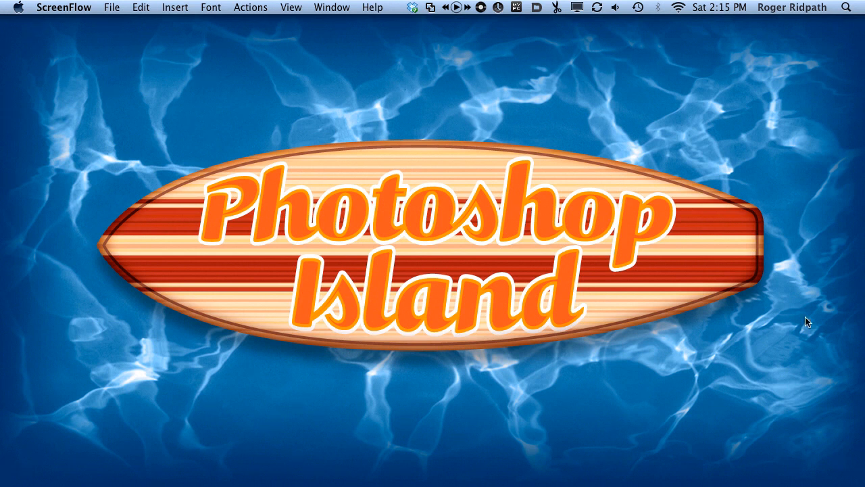
Open the Polaroid-Transfer-Layered-Templates-No-0030-A folder and expand its Polaroid Transfer Grunge Brushes and PNGs subfolder.
mouse_move(743, 483)
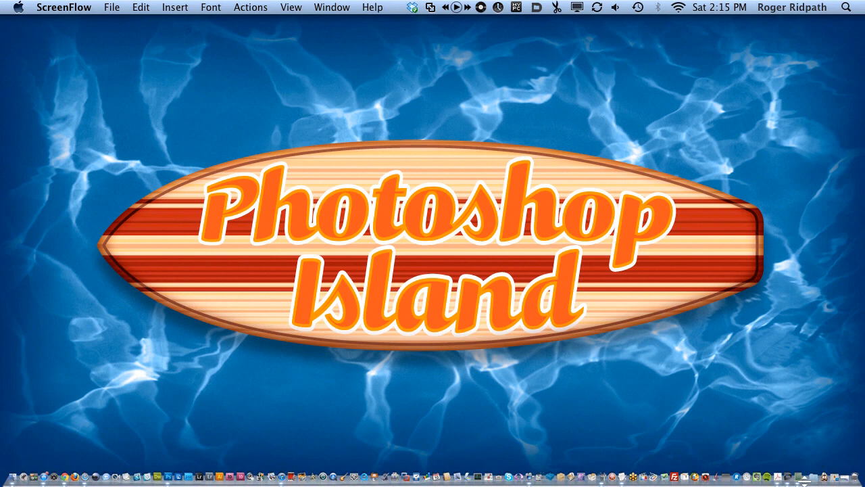
click(845, 480)
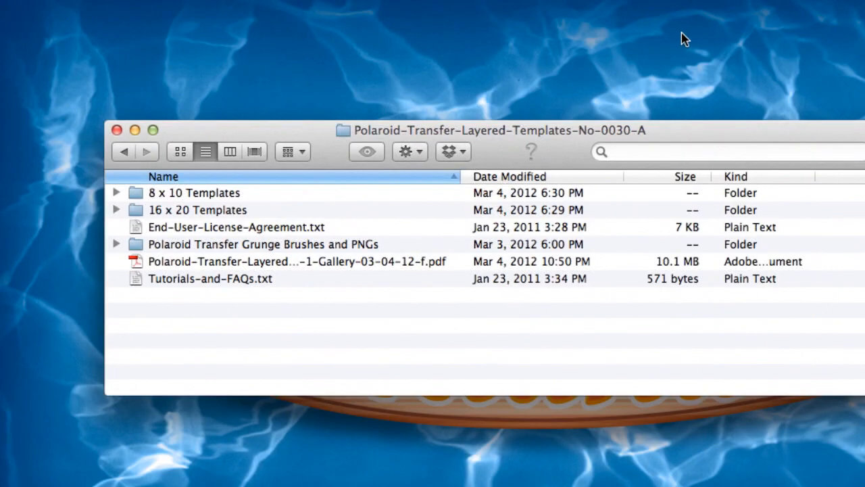
drag(701, 131, 643, 84)
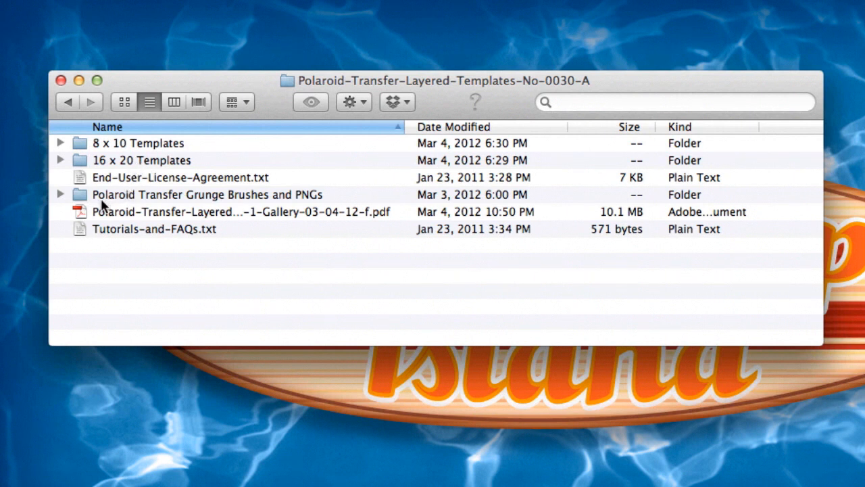
click(60, 194)
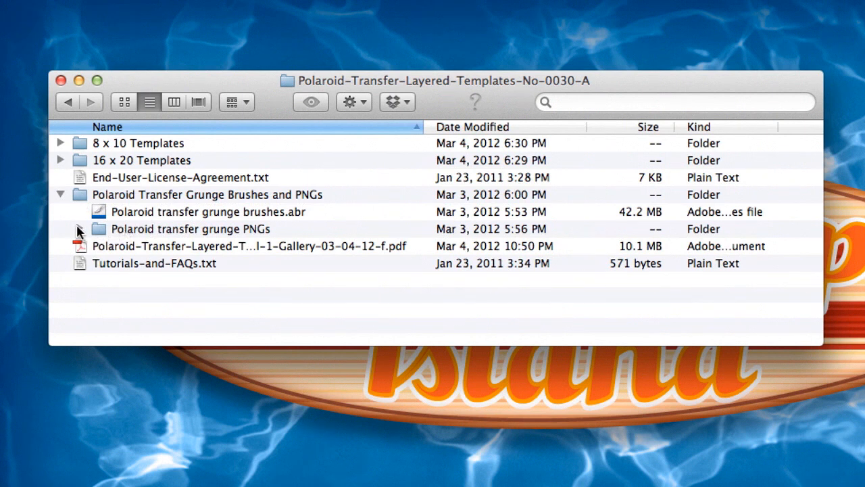
click(79, 228)
click(79, 229)
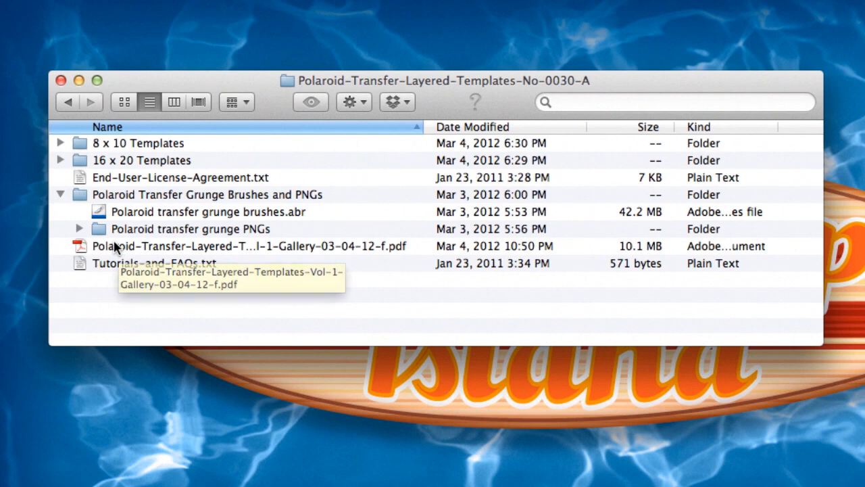
Open the template gallery PDF, fit whole pages in view, look through it to page 20, and close it.
double_click(96, 246)
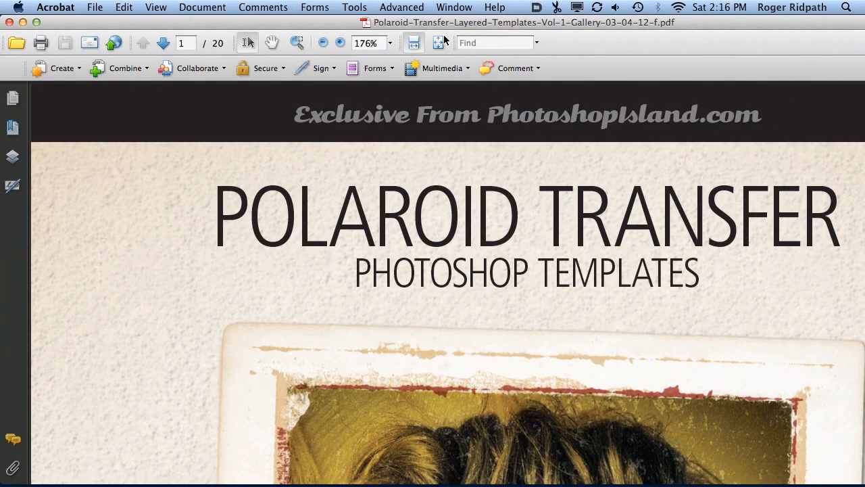
click(443, 41)
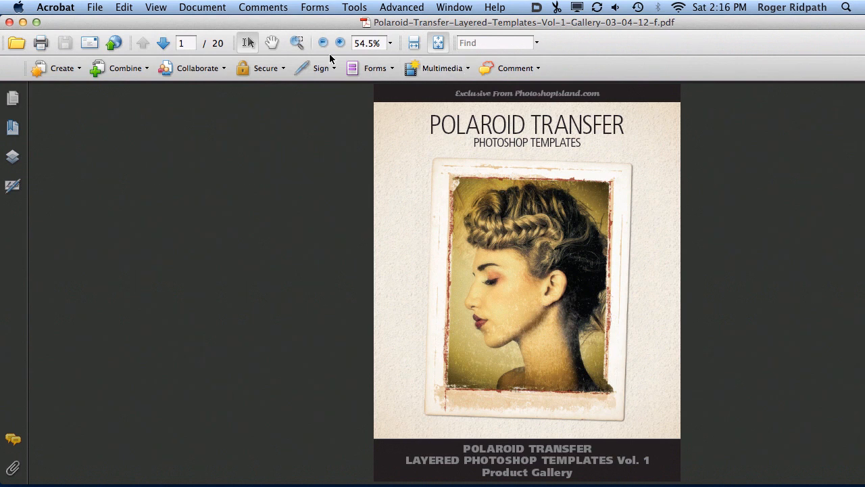
click(163, 43)
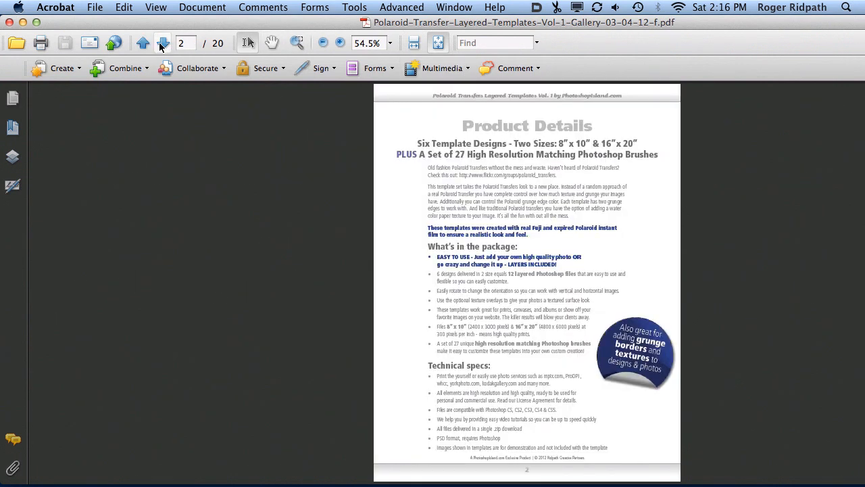
click(162, 43)
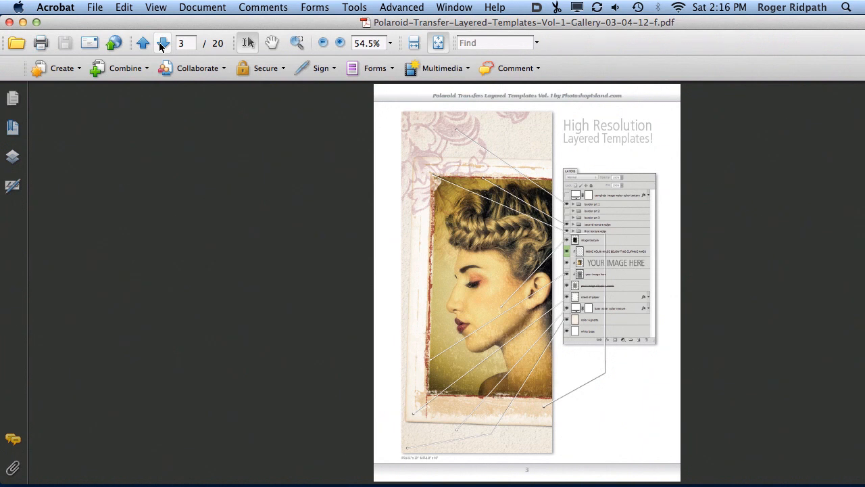
click(162, 43)
click(162, 43)
click(162, 43)
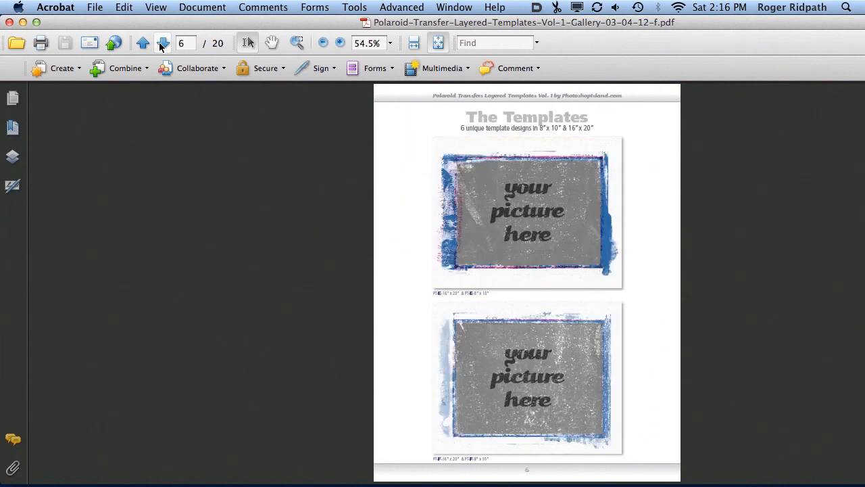
click(163, 44)
click(162, 43)
click(163, 43)
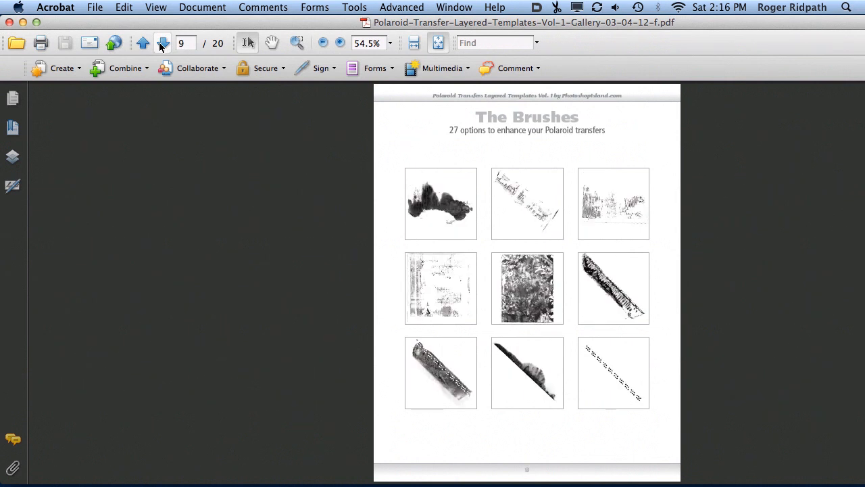
click(163, 43)
click(163, 44)
click(162, 44)
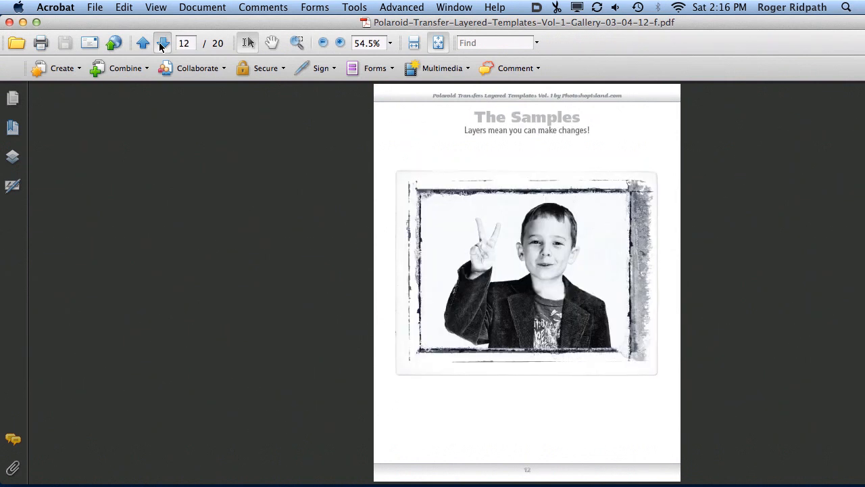
click(163, 44)
click(162, 44)
click(162, 43)
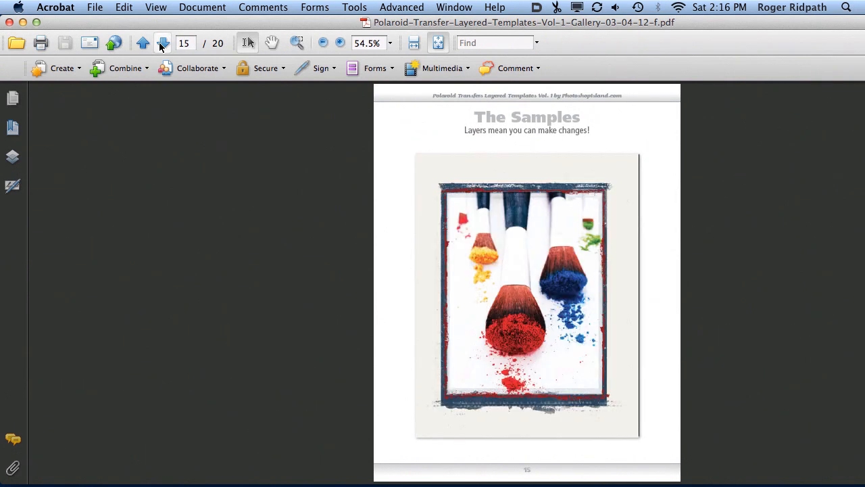
click(162, 44)
click(162, 44)
click(162, 43)
click(162, 43)
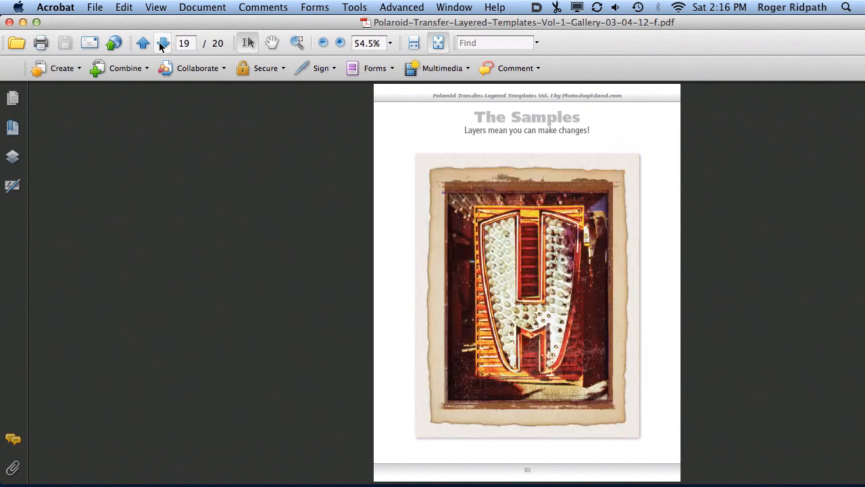
click(163, 43)
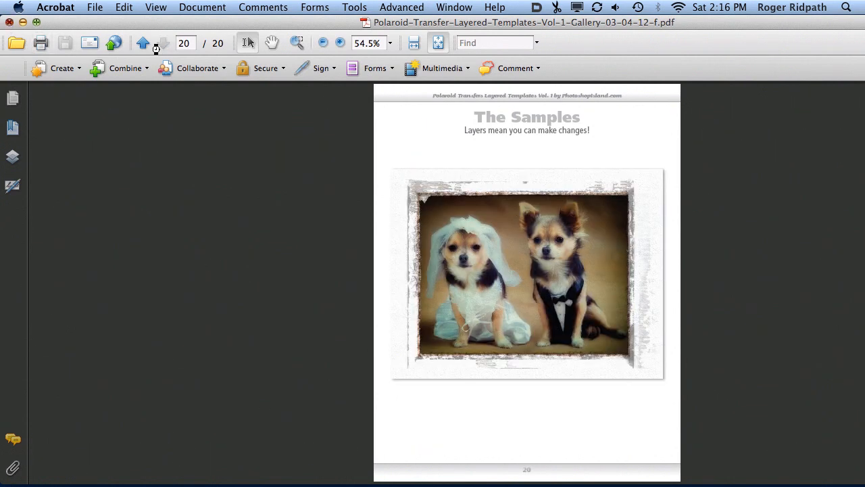
key(super+w)
Collapse the grunge brushes folder, expand the 8 x 10 Templates folder and open PT-B-8x10.psd in Photoshop.
drag(203, 86, 222, 64)
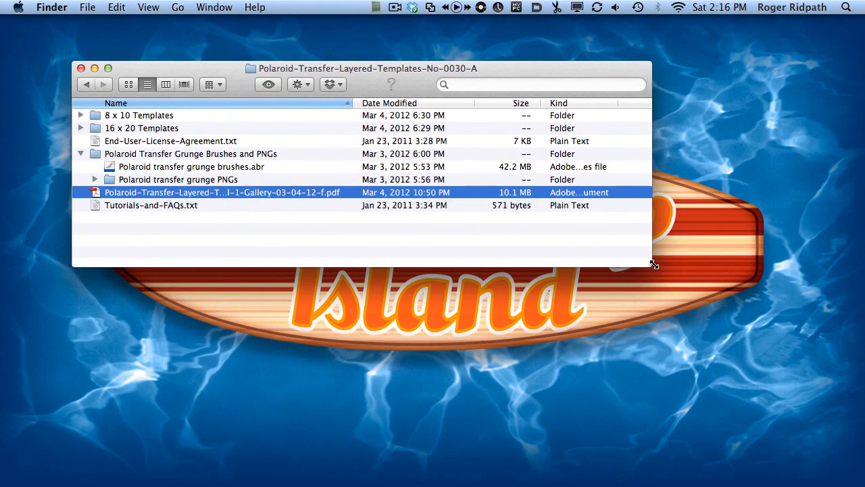
drag(649, 267, 639, 284)
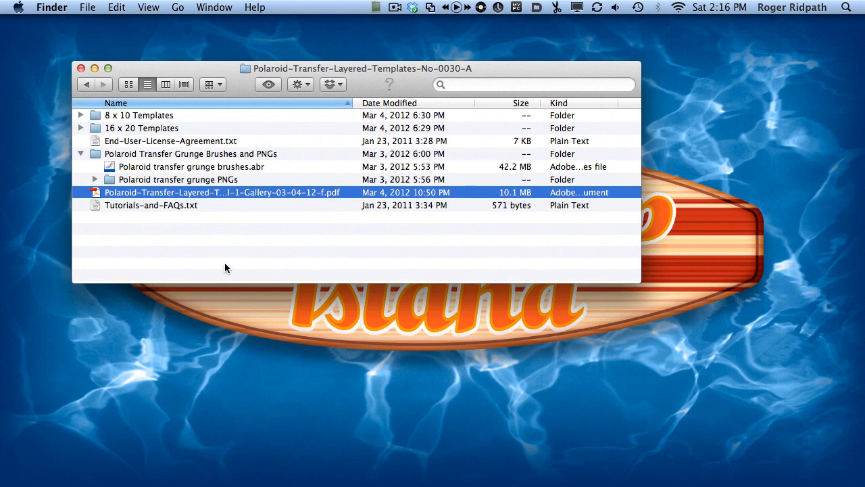
click(80, 153)
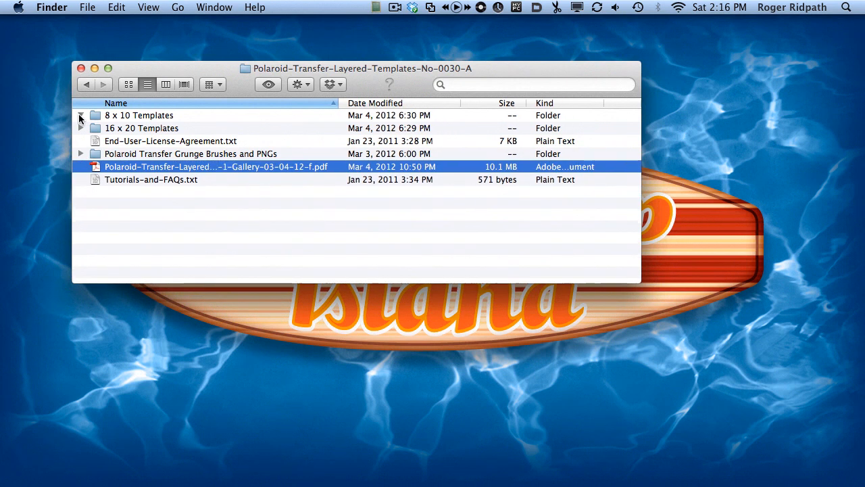
click(80, 116)
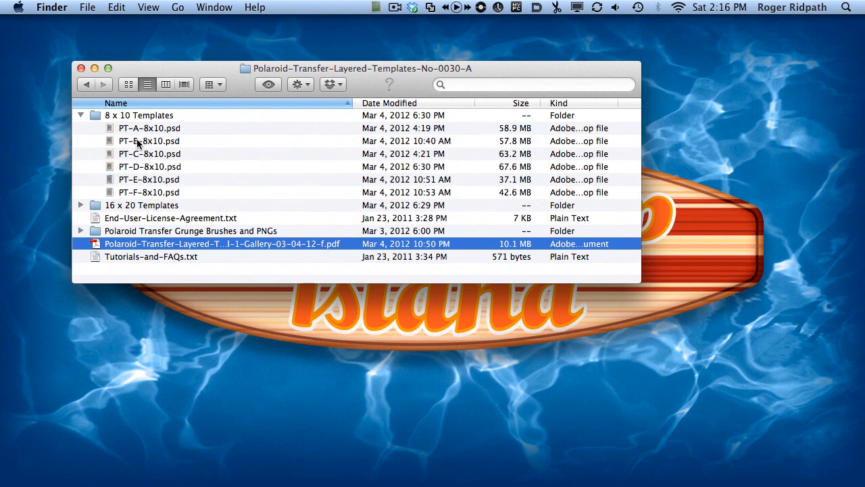
double_click(137, 142)
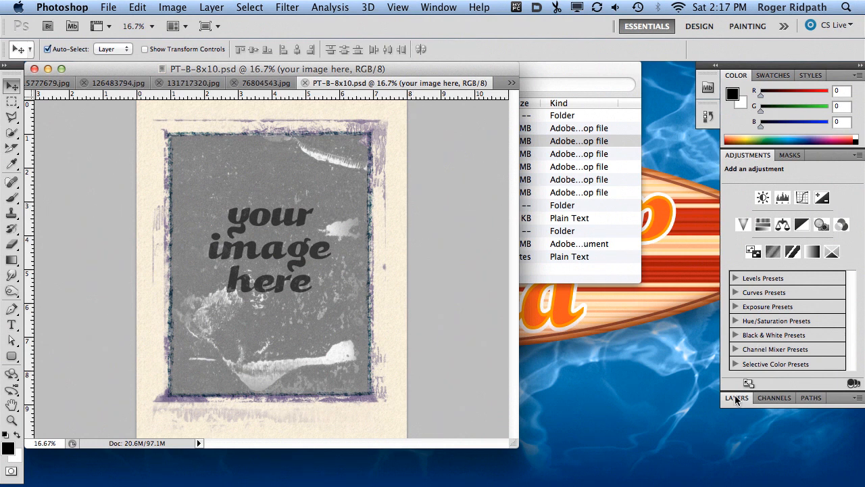
Float the Layers panel beside the template and enlarge it enough to show the full layer stack.
drag(736, 399, 538, 82)
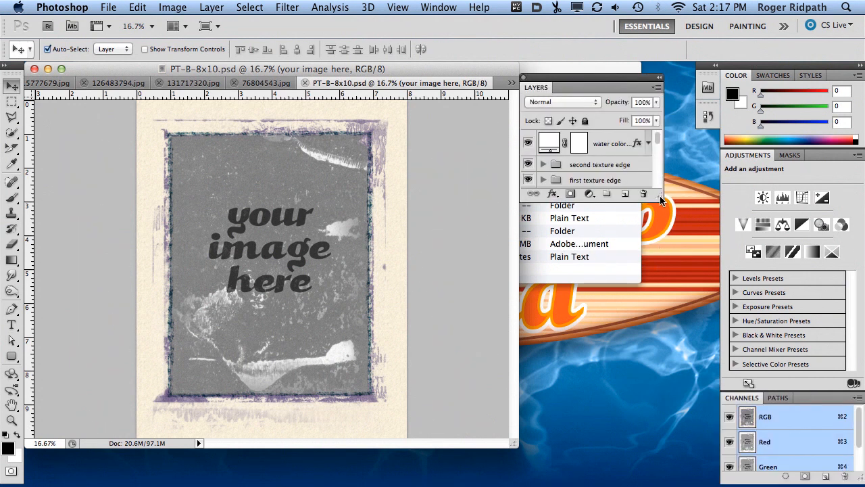
drag(659, 199, 720, 414)
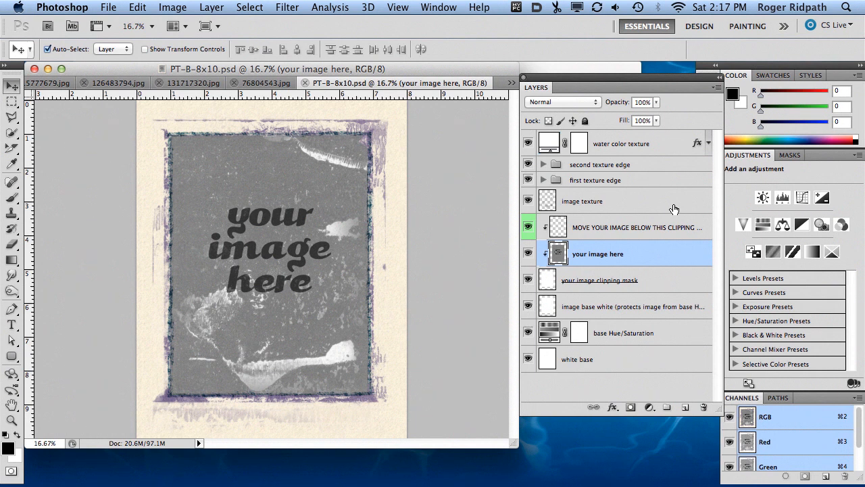
drag(623, 76, 563, 107)
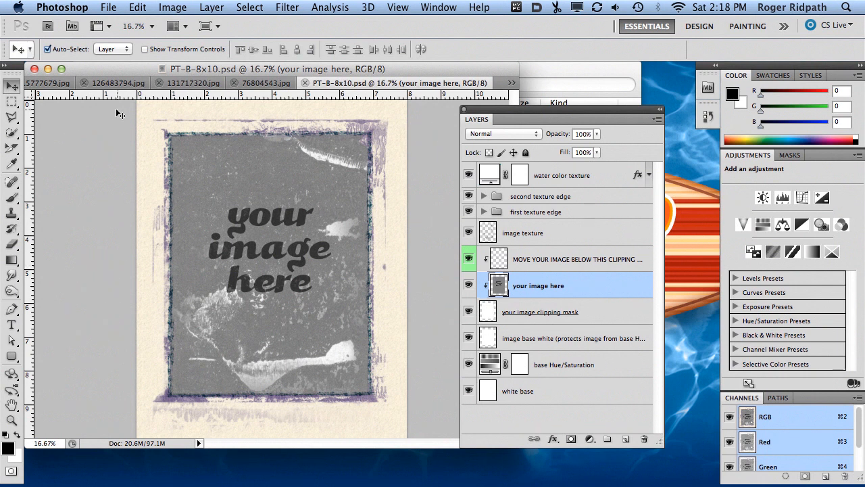
Copy the portrait from 115777679.jpg into PT-B-8x10.psd, directly above the "your image here" layer, and keep the portrait layer selected.
click(43, 83)
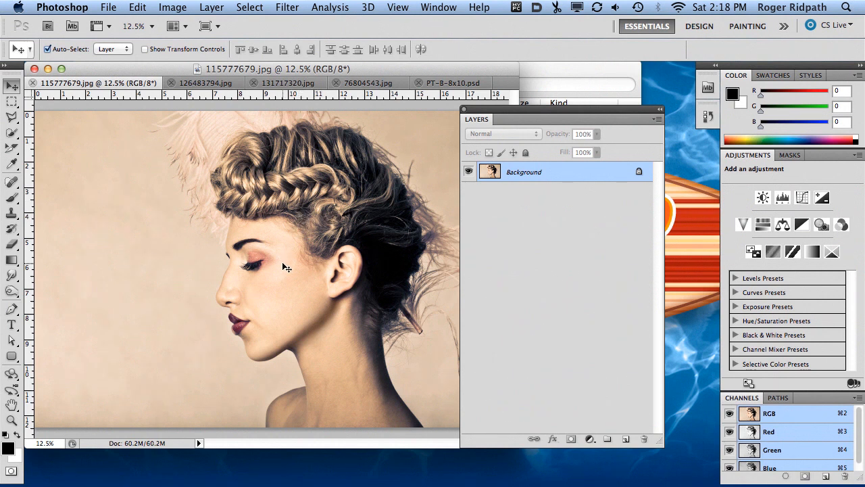
click(445, 83)
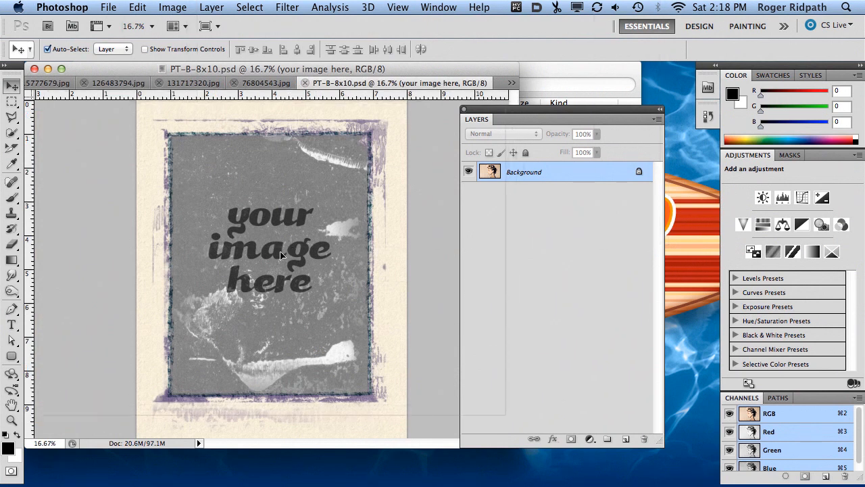
key(super+v)
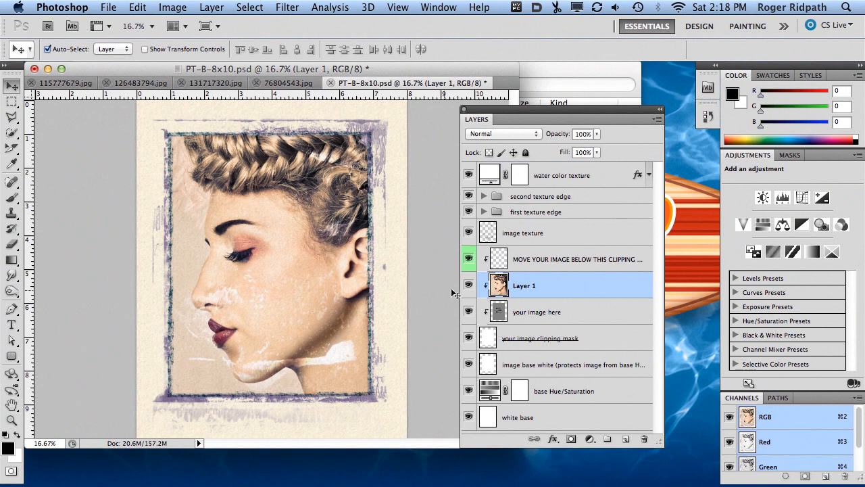
click(538, 258)
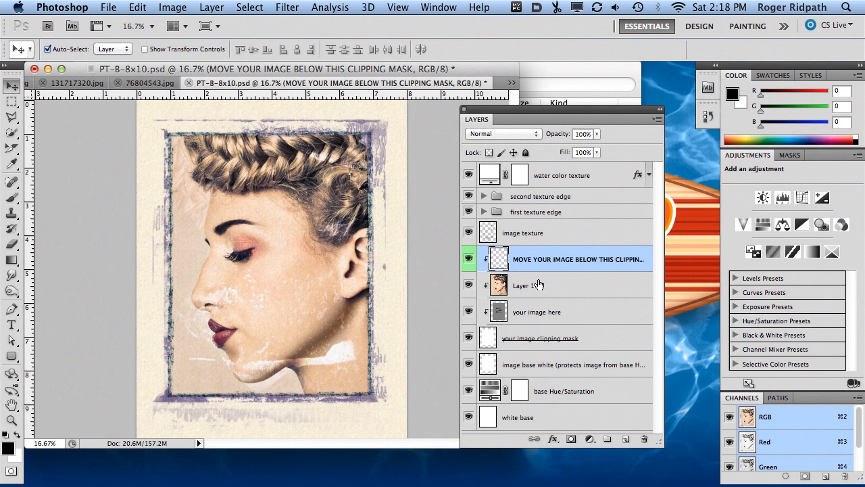
drag(541, 284, 555, 298)
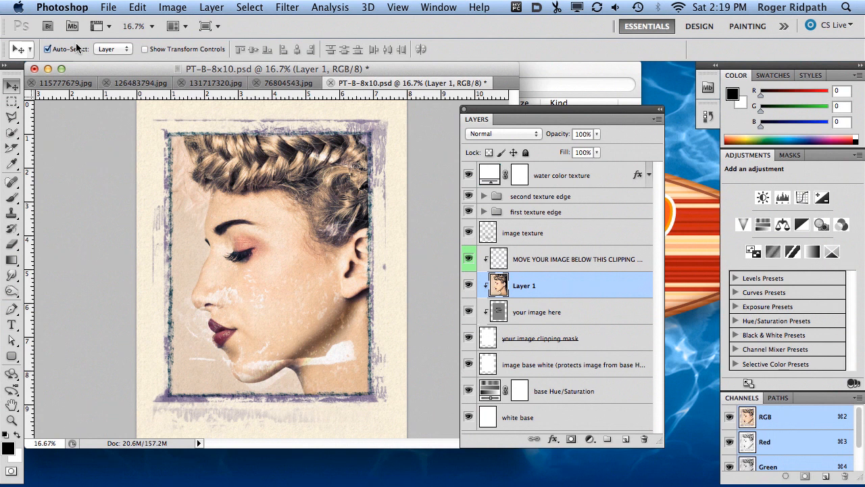
Save the template as PT-B-8x10-demo.psd on the Desktop in Photoshop format with Maximize Compatibility on.
click(107, 7)
click(130, 216)
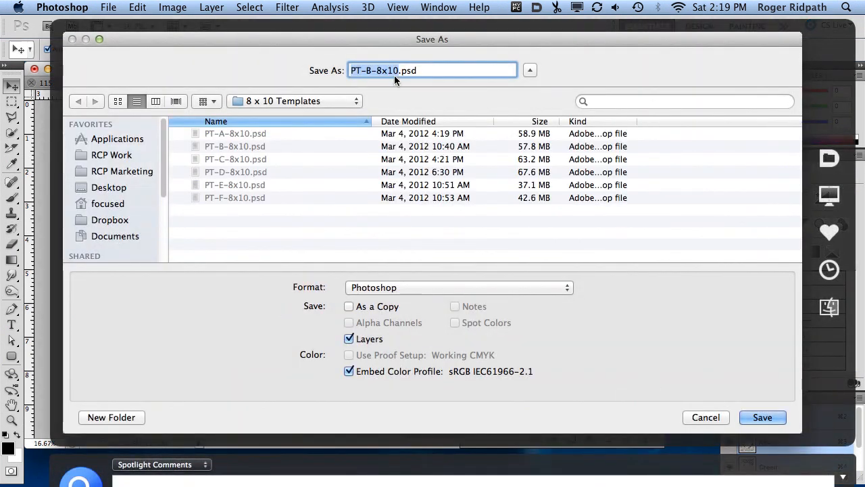
click(398, 71)
text(-demo)
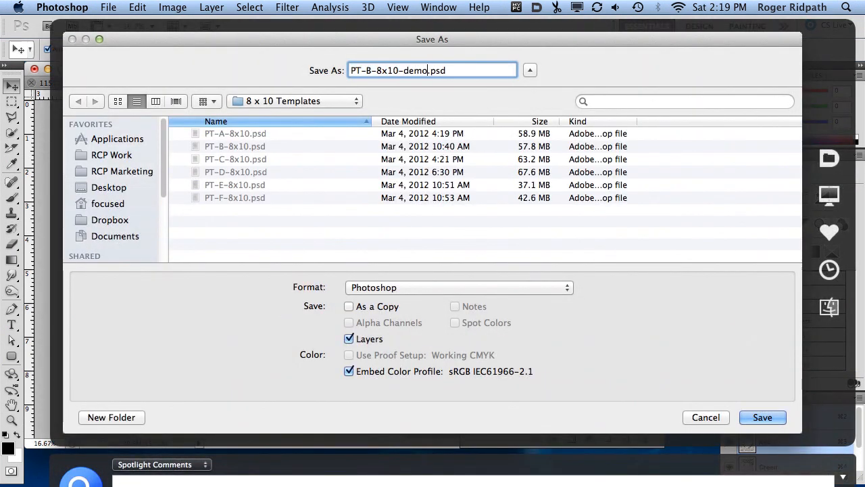
click(116, 187)
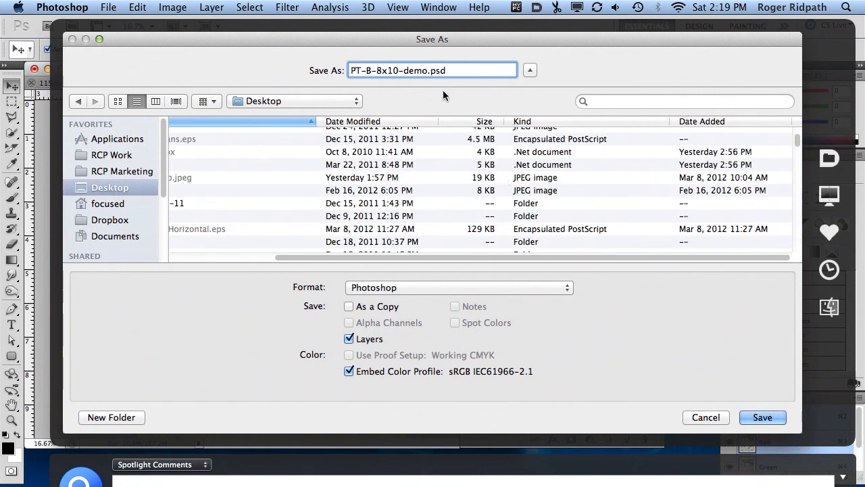
click(762, 418)
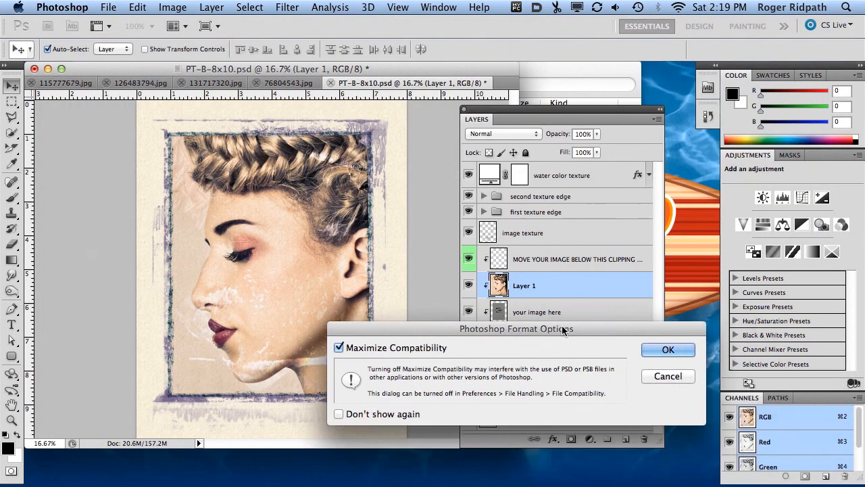
drag(563, 330, 395, 230)
click(494, 249)
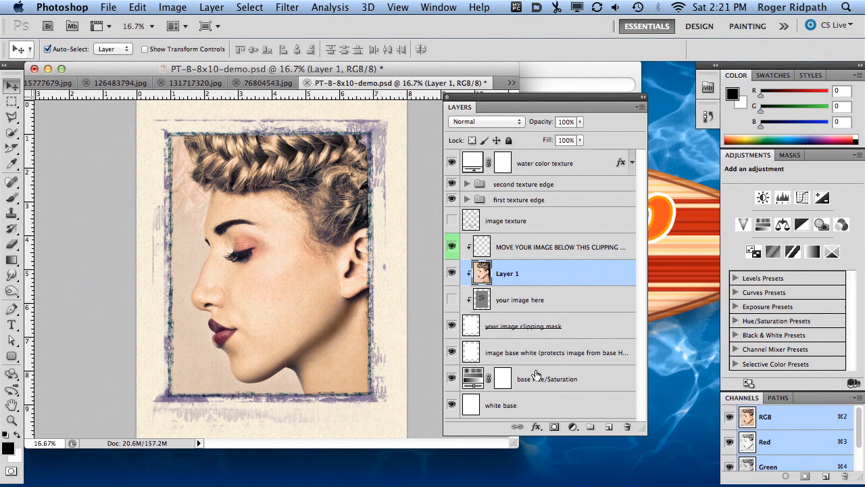
Set Layer 1's blending mode to Multiply, then show and hide the "your image here" layer to check the blend.
click(492, 122)
click(493, 156)
click(451, 300)
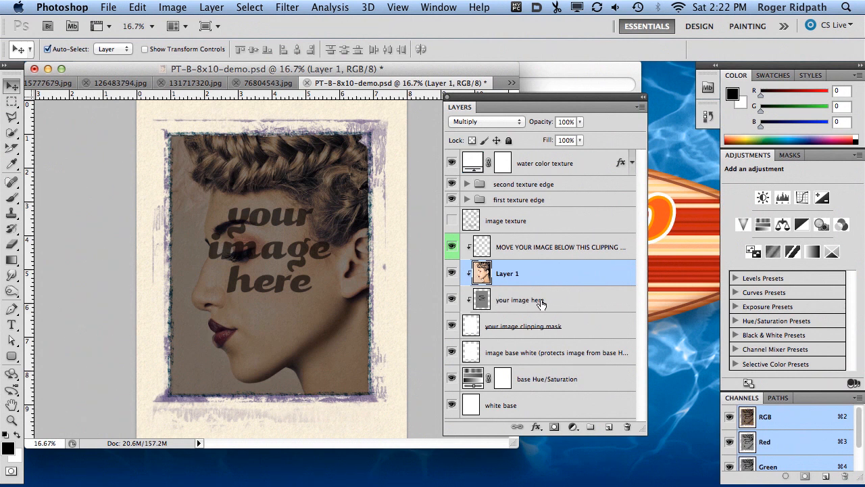
click(452, 301)
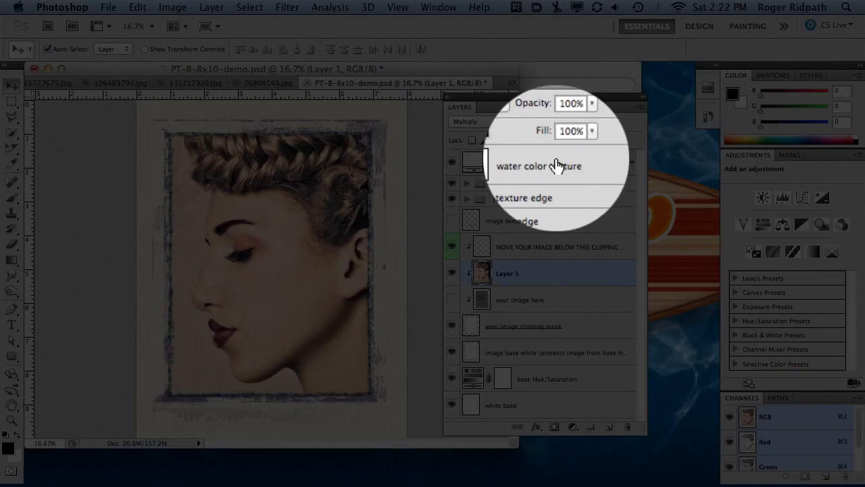
Select the "water color texture" layer and compare the image with it hidden and shown, including at actual size along the frame edge.
click(561, 163)
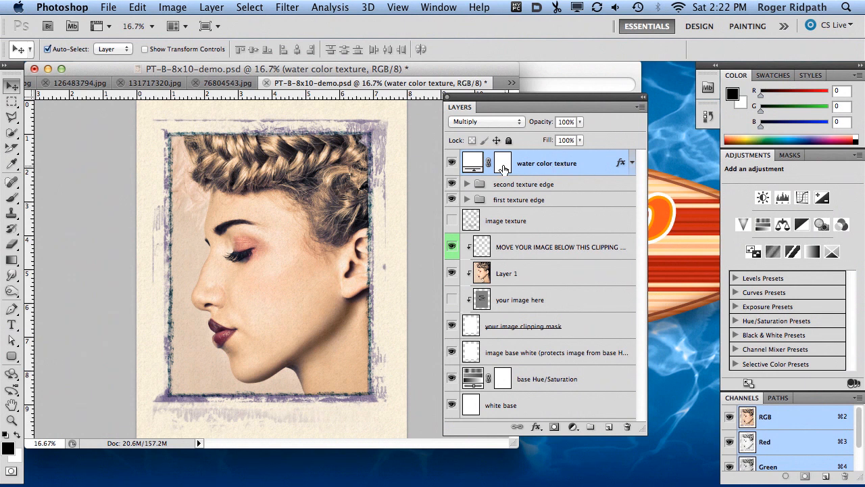
click(451, 163)
click(451, 163)
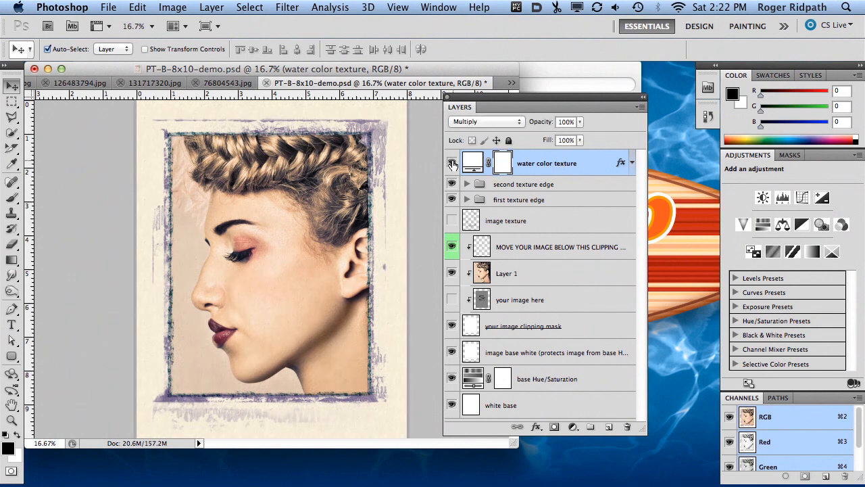
click(374, 235)
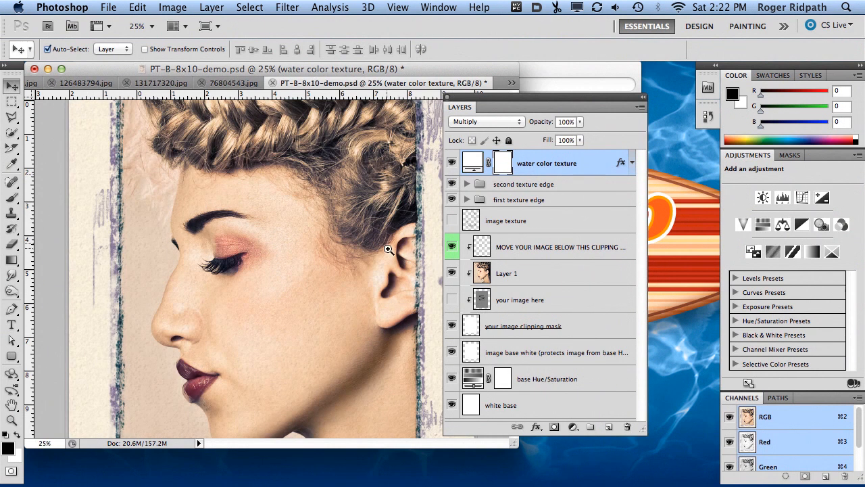
click(95, 272)
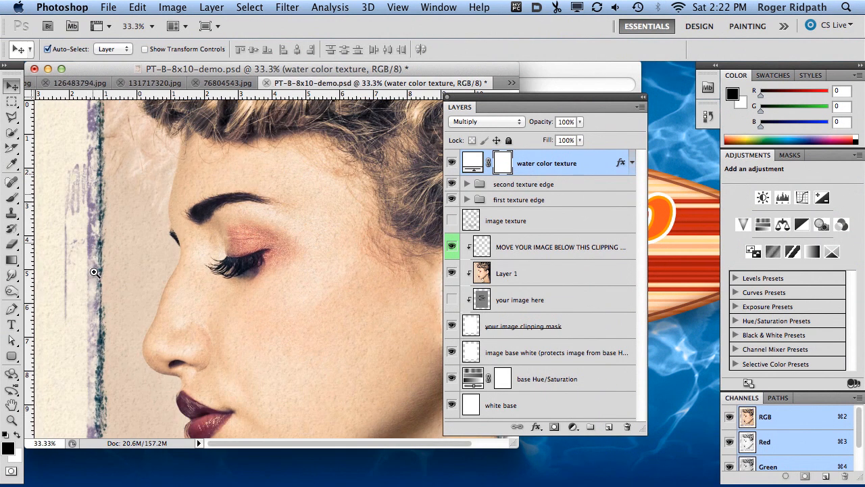
click(95, 272)
click(95, 272)
click(95, 273)
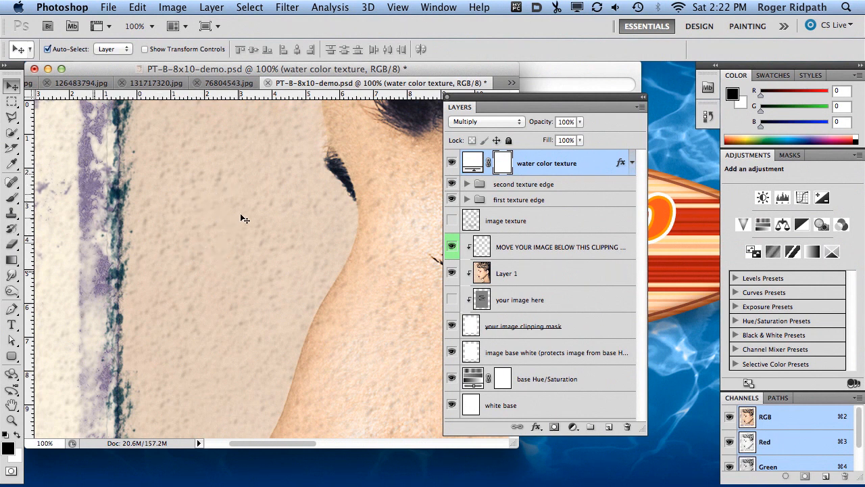
click(452, 165)
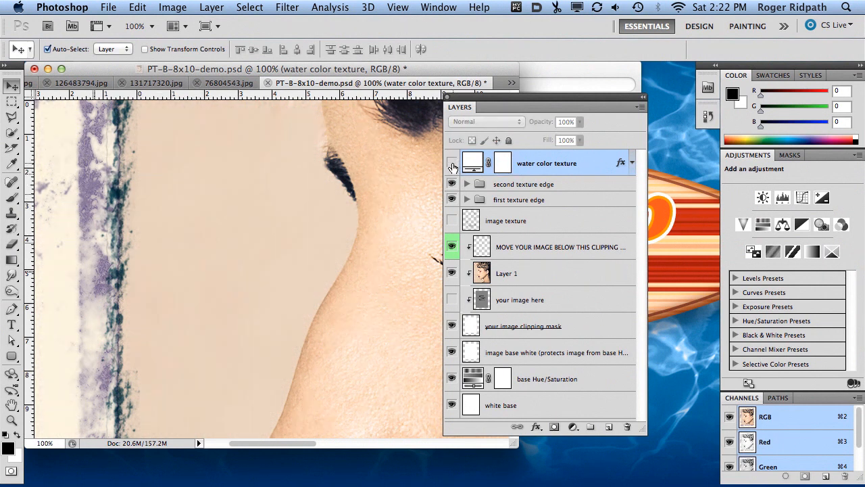
click(451, 164)
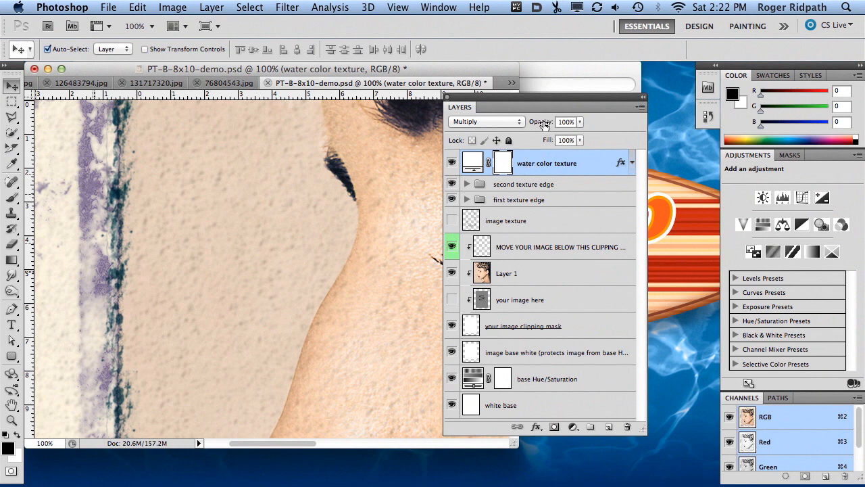
Hide the "water color texture" layer so the template displays without the paper texture.
mouse_move(543, 125)
mouse_down()
mouse_move(533, 125)
mouse_move(588, 122)
mouse_move(507, 125)
mouse_move(541, 123)
mouse_up()
click(451, 163)
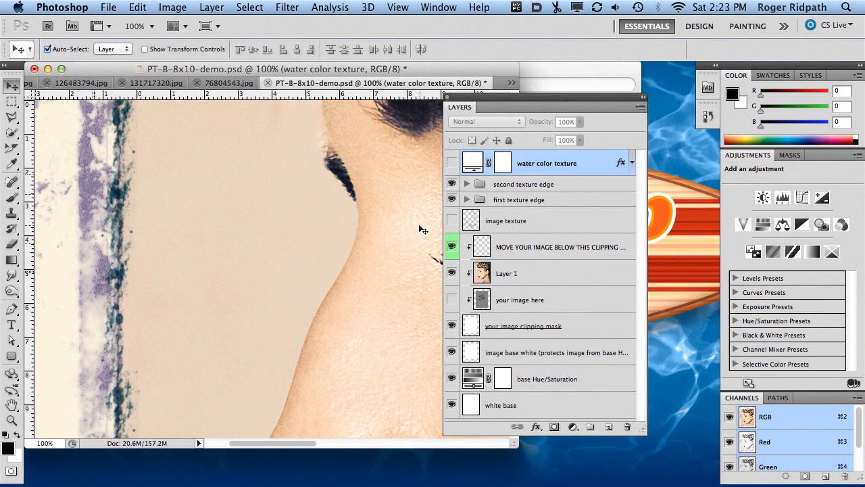
alt+click(362, 230)
alt+click(348, 270)
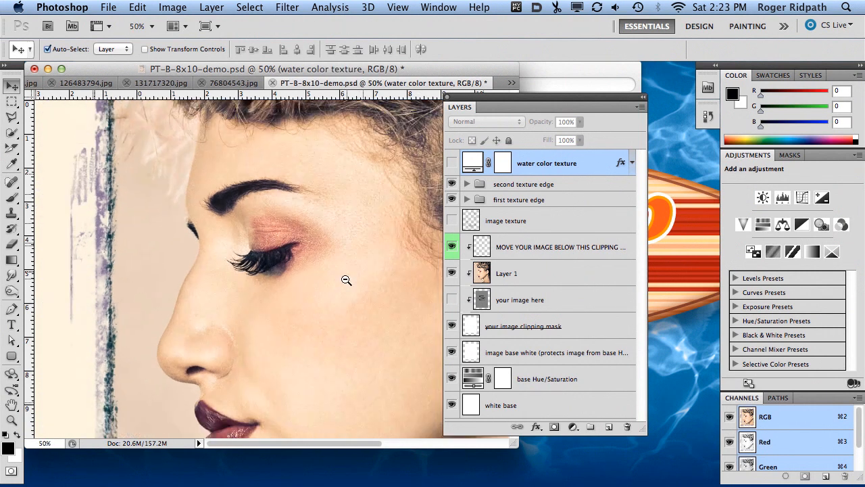
alt+click(338, 294)
alt+click(338, 294)
alt+click(338, 293)
alt+click(338, 293)
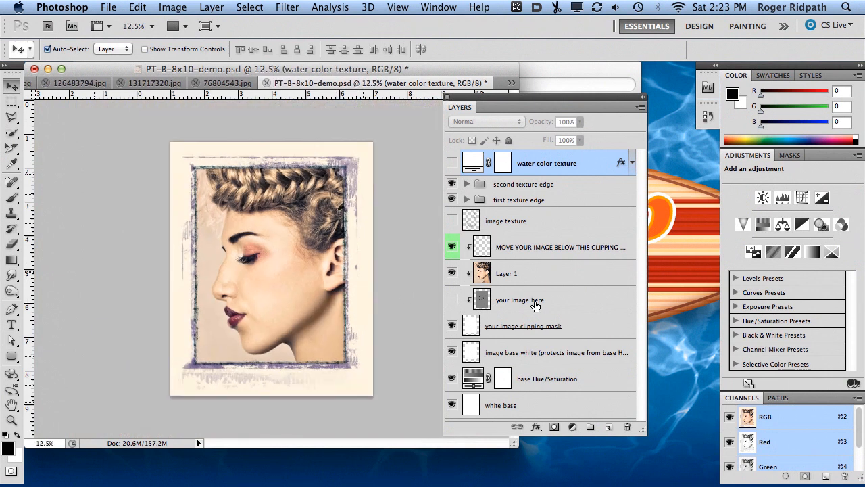
Scale the Layer 1 portrait proportionally to about 63.4%, rotated about -0.14°, and position it so the whole head fits inside the frame.
click(481, 276)
key(super+t)
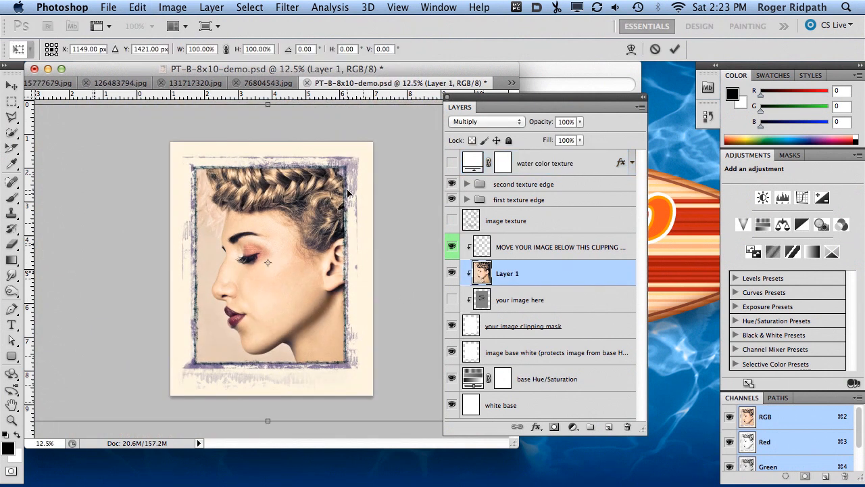
key(super+minus)
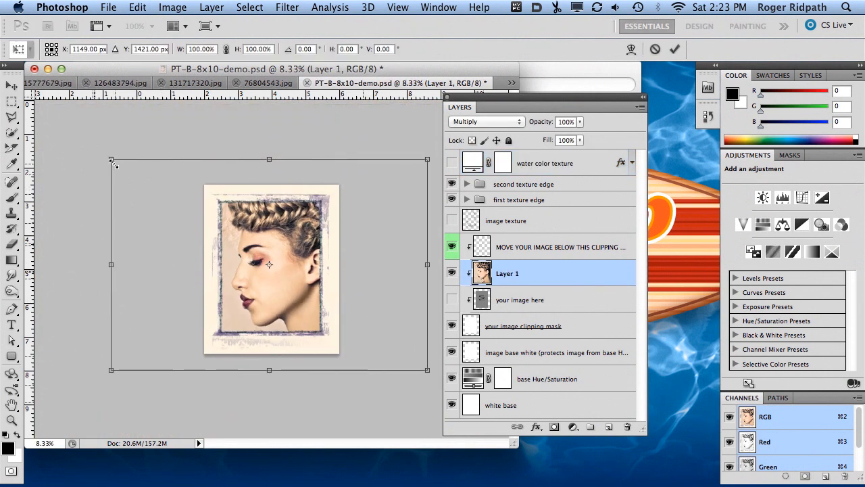
drag(114, 164, 167, 189)
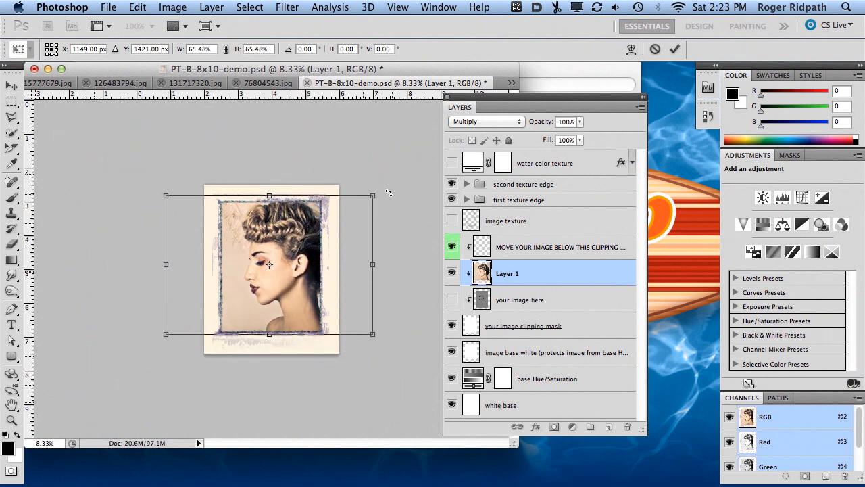
drag(390, 194, 388, 191)
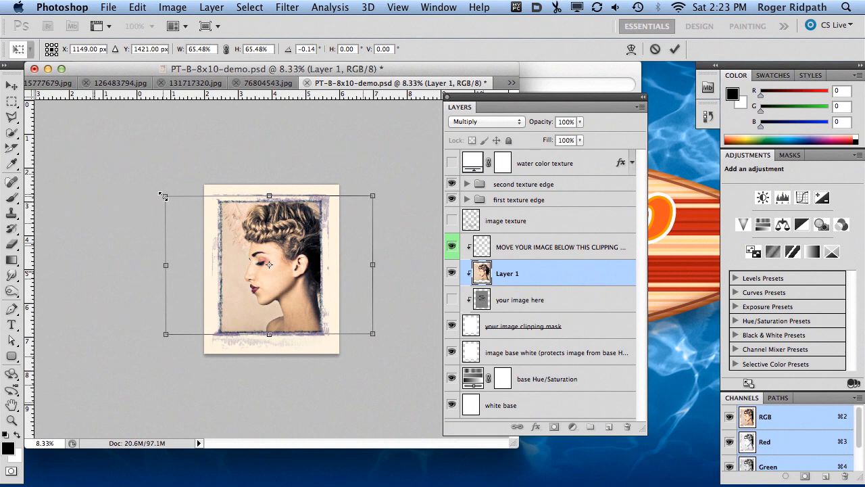
drag(165, 195, 167, 196)
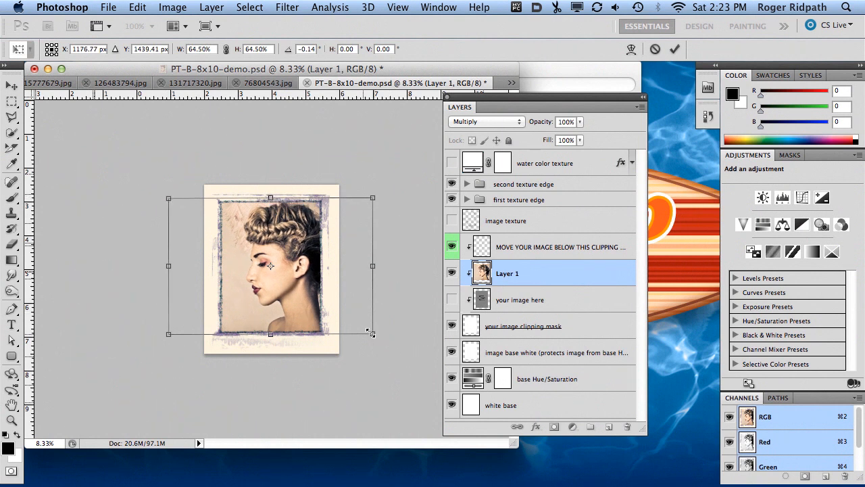
drag(373, 334, 368, 332)
drag(276, 263, 270, 264)
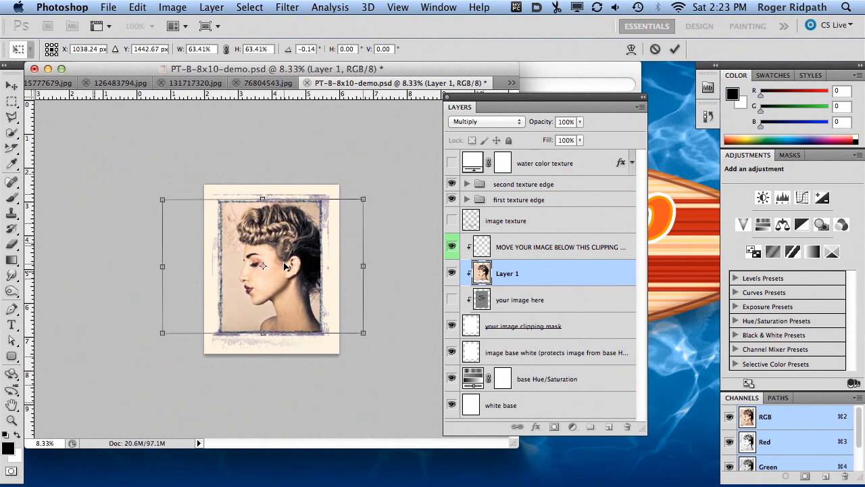
key(Return)
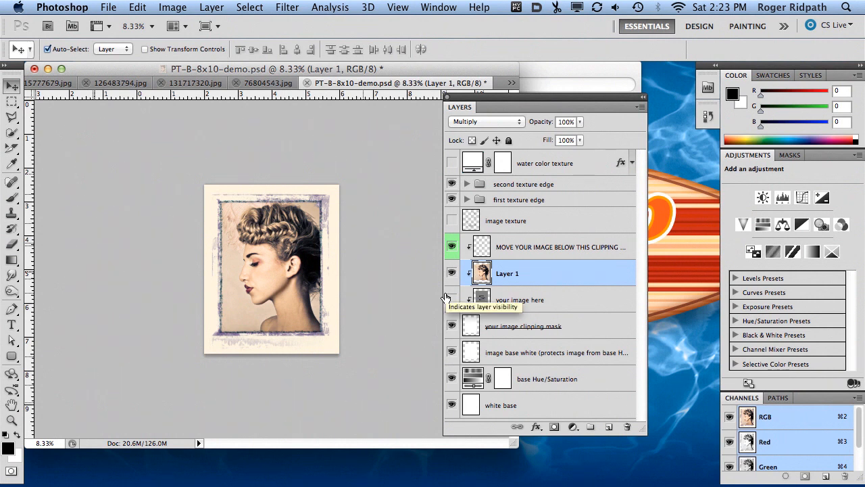
super+click(341, 277)
super+click(340, 277)
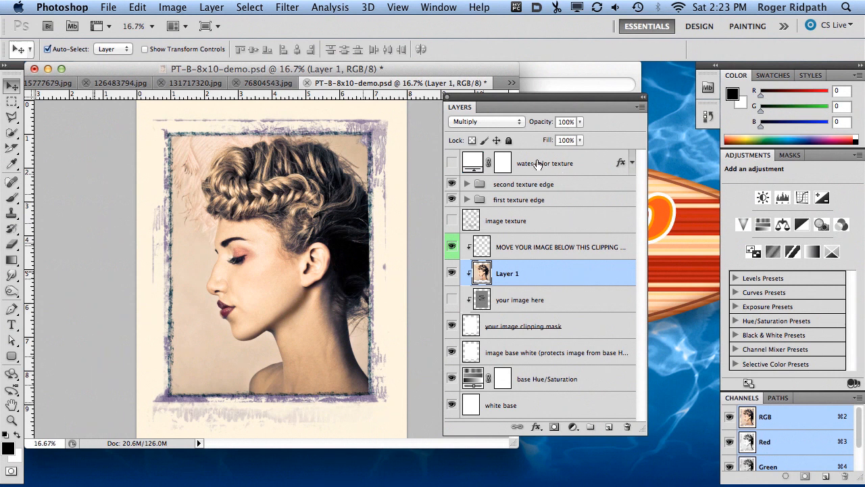